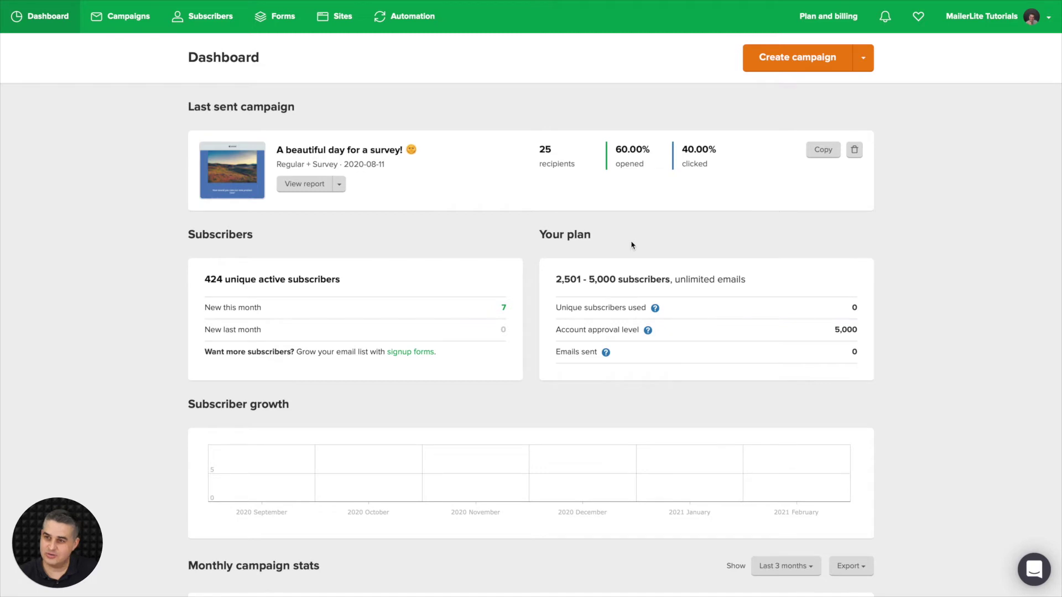
# From MailerLite's account menu, go to Integrations and start the Squarespace integration under Featured integrations
pyautogui.click(1010, 23)
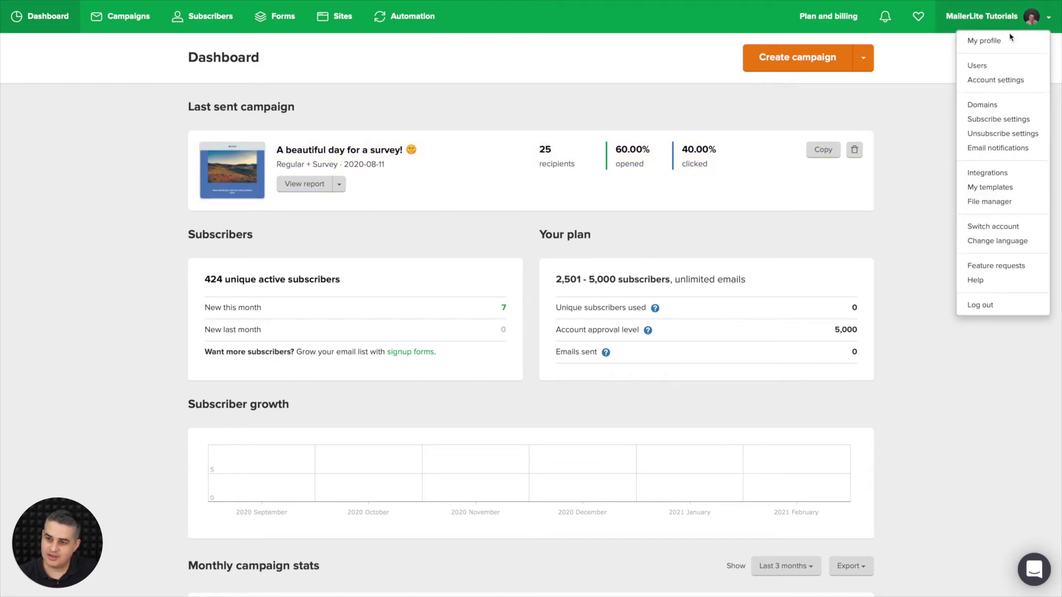
pyautogui.click(987, 174)
pyautogui.scroll(-4, 756, 357)
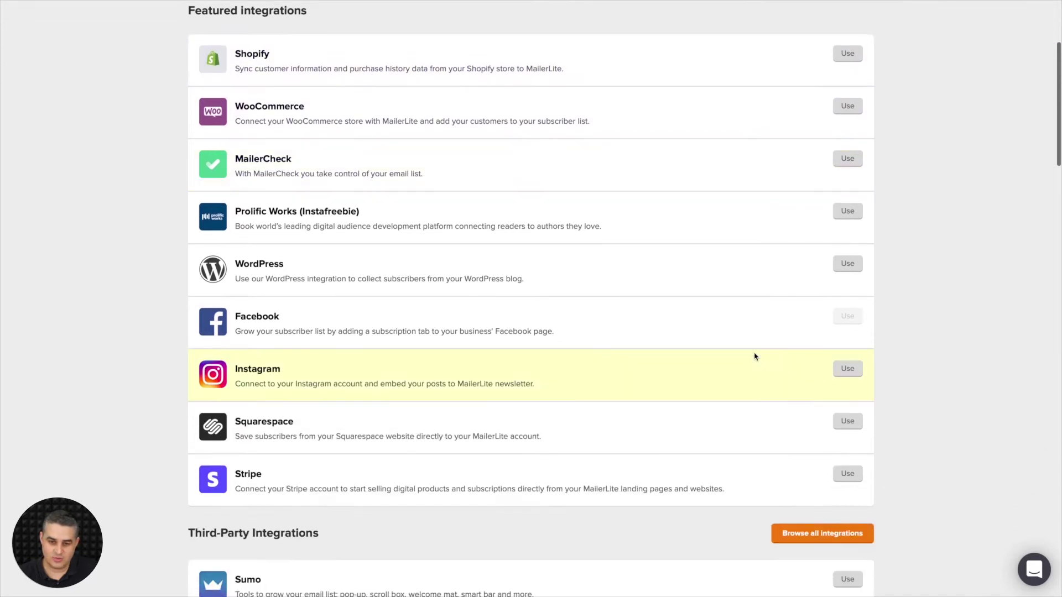
pyautogui.click(848, 415)
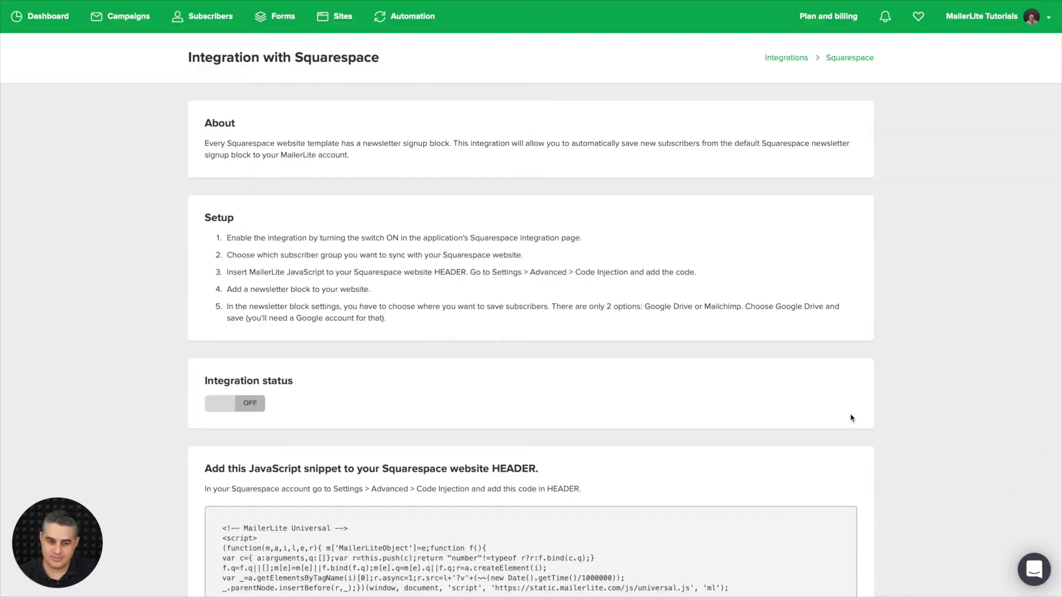
# Switch the Squarespace integration status on and save it with the Monthly Newsletter group
pyautogui.click(231, 407)
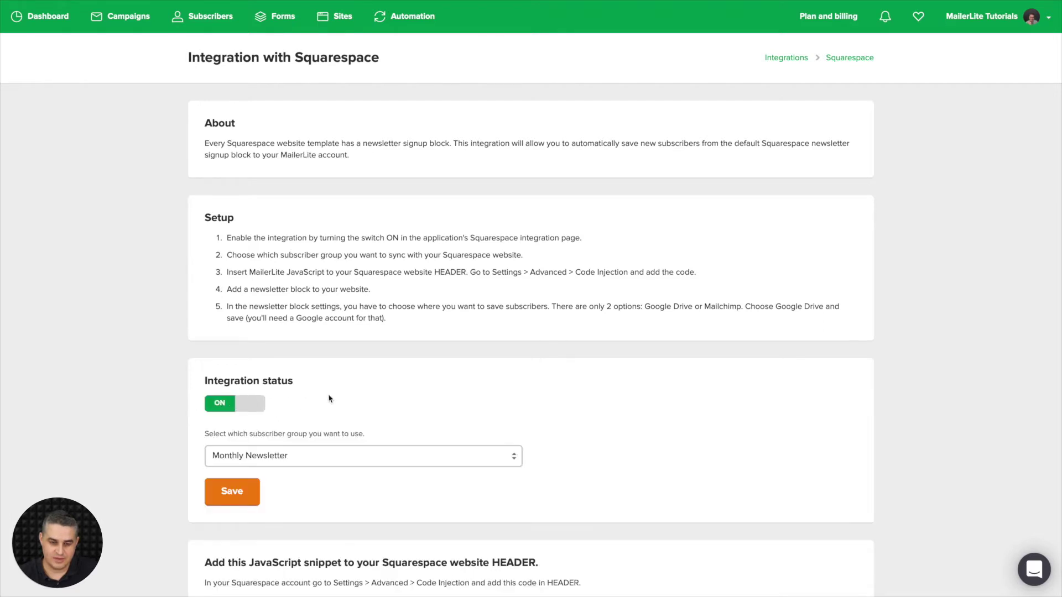
pyautogui.scroll(-2, 442, 372)
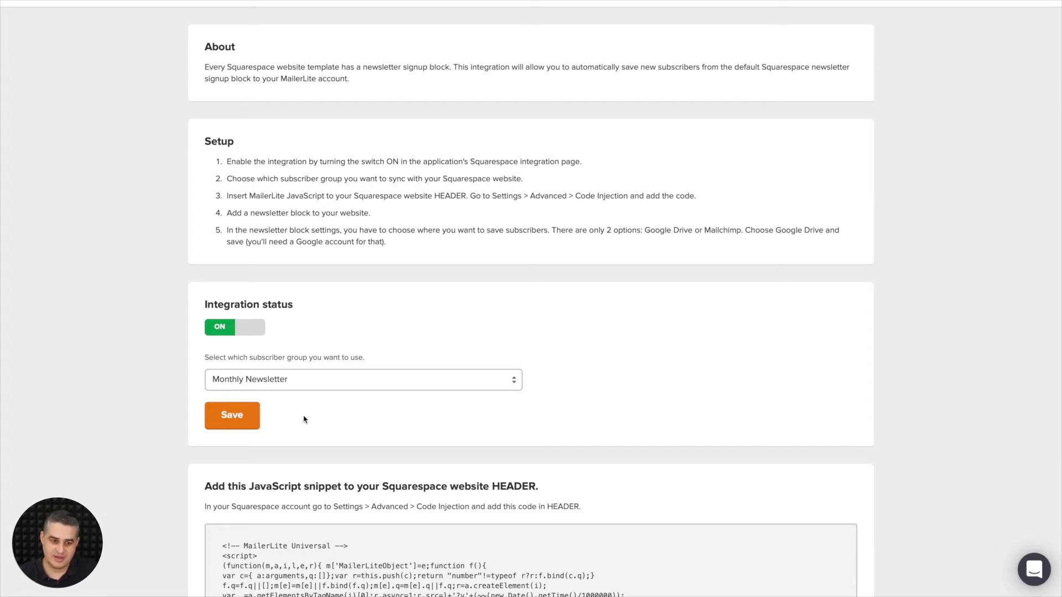
pyautogui.click(229, 416)
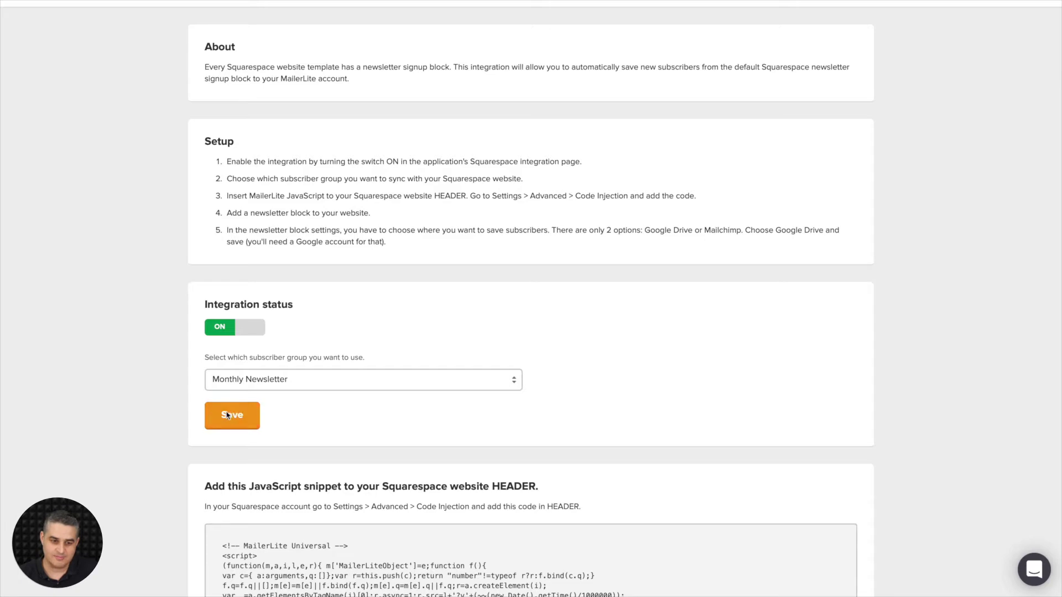
# Select the whole MailerLite JavaScript snippet for copying
pyautogui.scroll(-3, 227, 415)
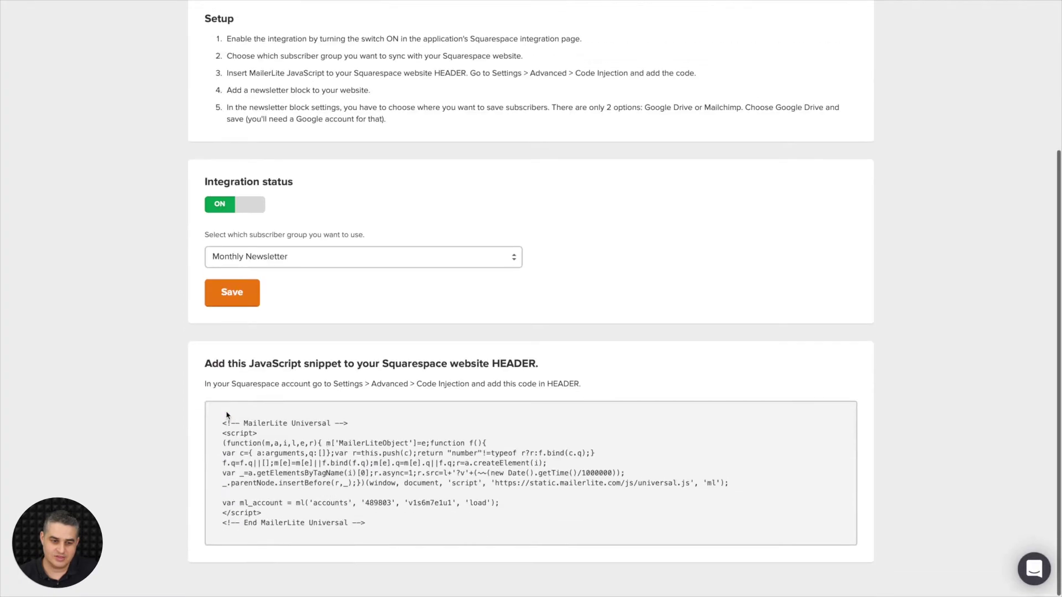
pyautogui.moveTo(221, 418); pyautogui.dragTo(389, 523)
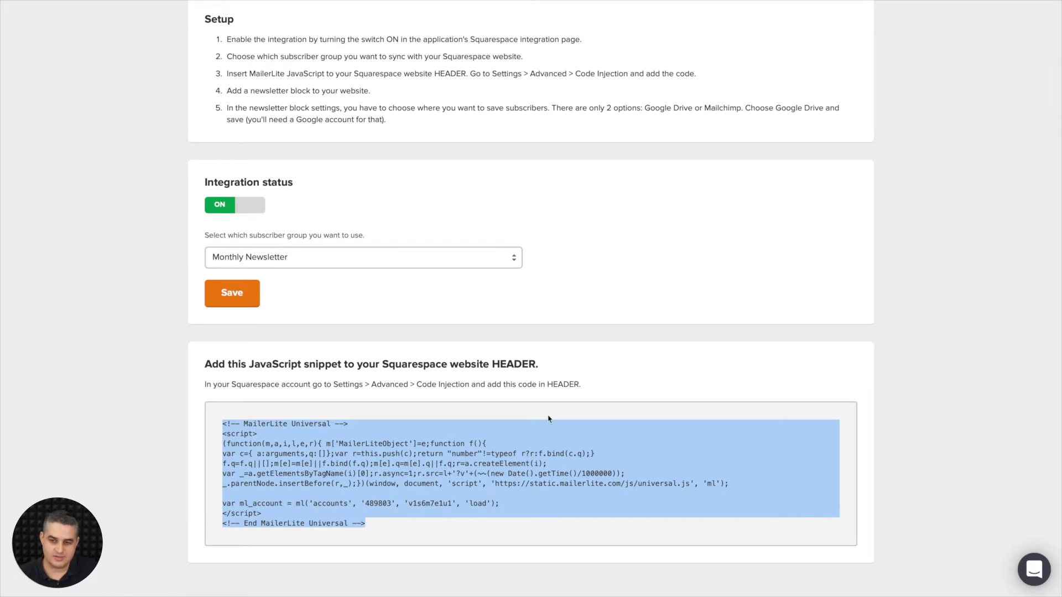
pyautogui.scroll(4, 828, 281)
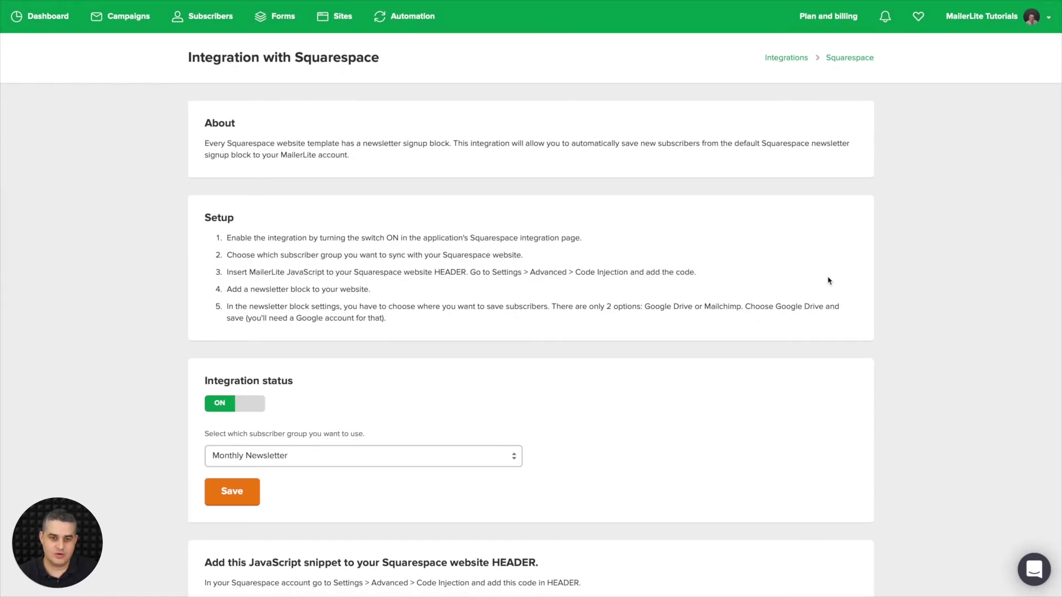
# In the Squarespace editor, go to Settings > Advanced > Code Injection
pyautogui.hotkey('ctrl', 'Tab')
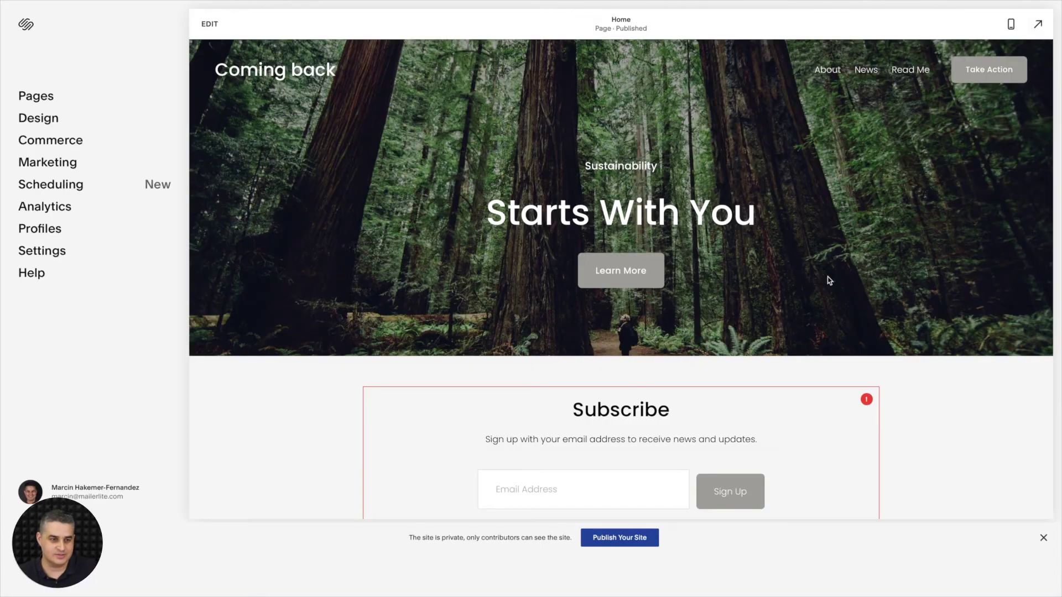
pyautogui.click(51, 252)
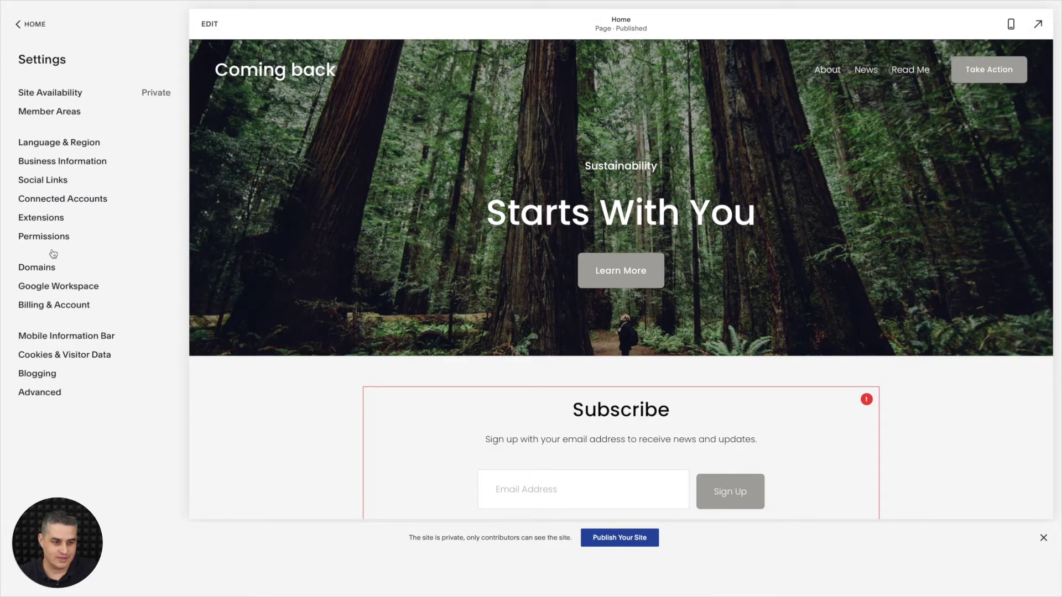
pyautogui.click(48, 395)
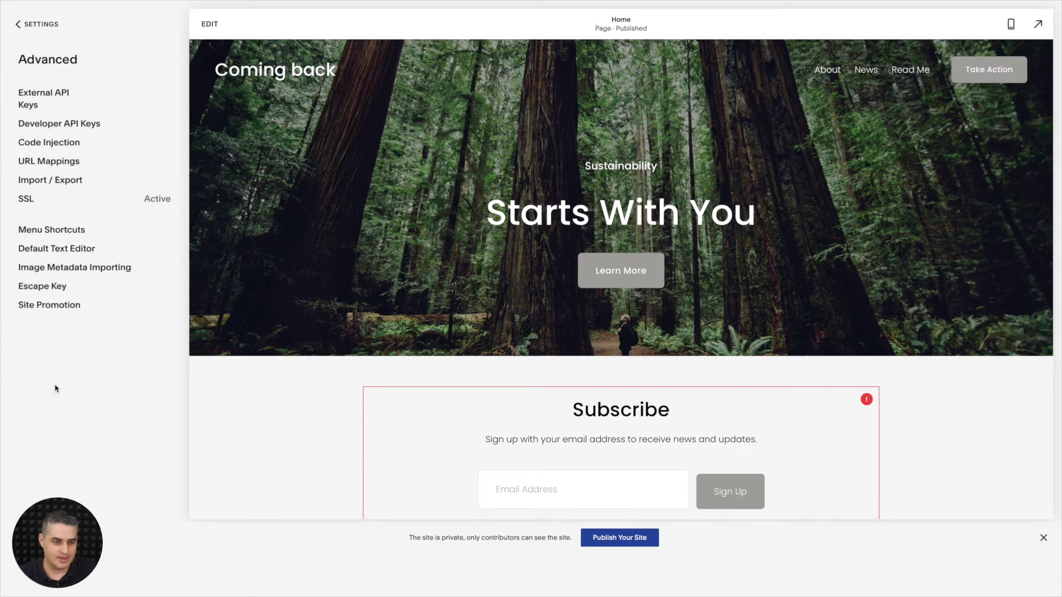
pyautogui.click(38, 145)
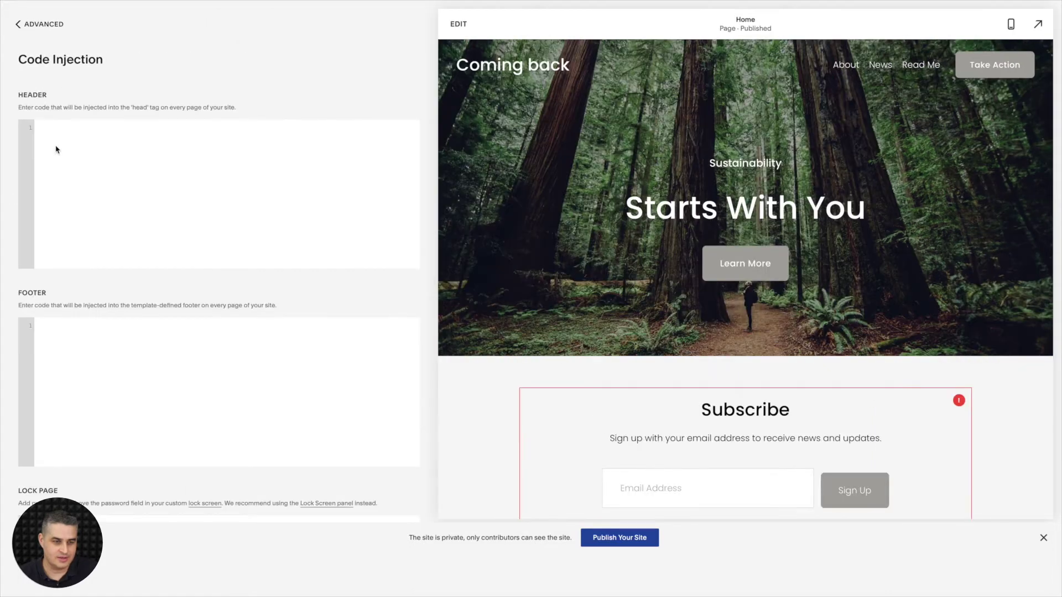
# Paste the MailerLite snippet into the HEADER code box, save, and start editing the Home page
pyautogui.click(91, 136)
pyautogui.write('<!-- MailerLite Universal --> <script> (function(m,a,i,l,e,r){ m[\'MailerLiteObject\']=e;function f(){ var c={ a:arguments,q:[]};var r=this.push(c);return "number"!=typeof r?r:f.bind(c.q);} f.q=f.q||[];m[e]=m[e]||f.bind(f.q);m[e].q=m[e].q||f.q;r=a.createElement(i); var _=a.getElementsByTagName(i)[0];r.async=1;r.src=l+\'?v\'+(~~(new Date().getTime()/1000000)); _.parentNode.insertBefore(r,_);})(window, document, \'script\', \'https://static.mailerlite.com/js/universal.js\', \'ml\');  var ml_account = ml(\'accounts\', \'489803\', \'vls6m7elul\', \'load\'); </script> <!-- End MailerLite Universal -->')
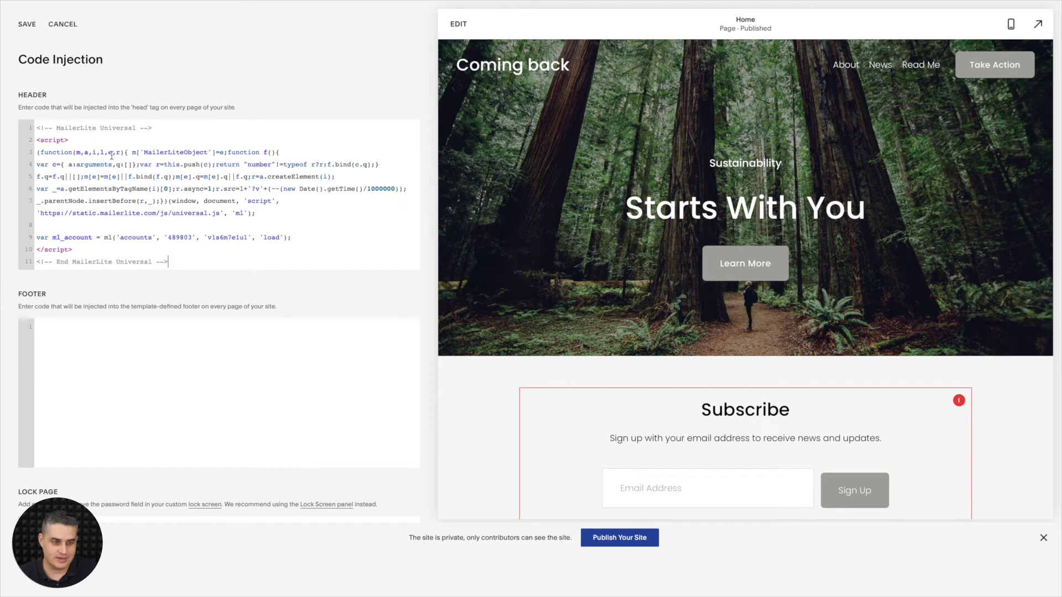
pyautogui.click(27, 24)
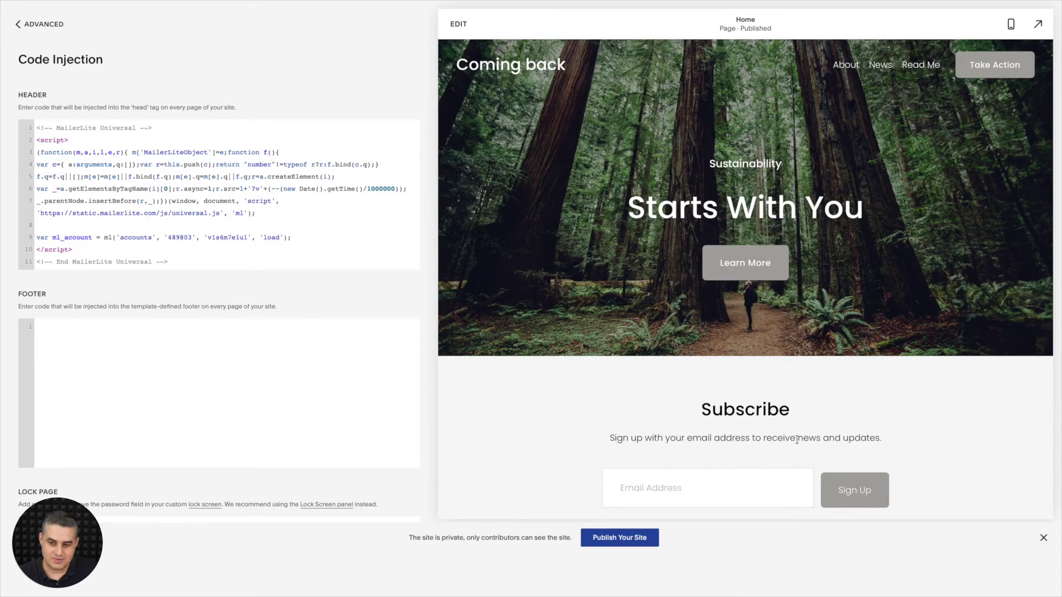
pyautogui.click(746, 426)
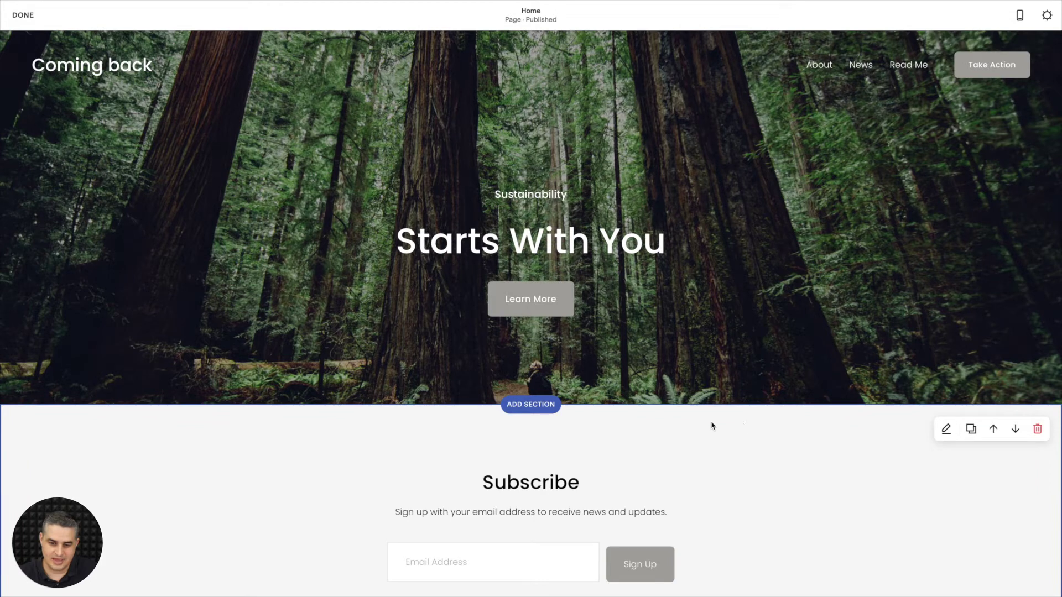
# Open the Storage settings of the newsletter block in the Subscribe section
pyautogui.scroll(-2, 667, 426)
pyautogui.click(532, 400)
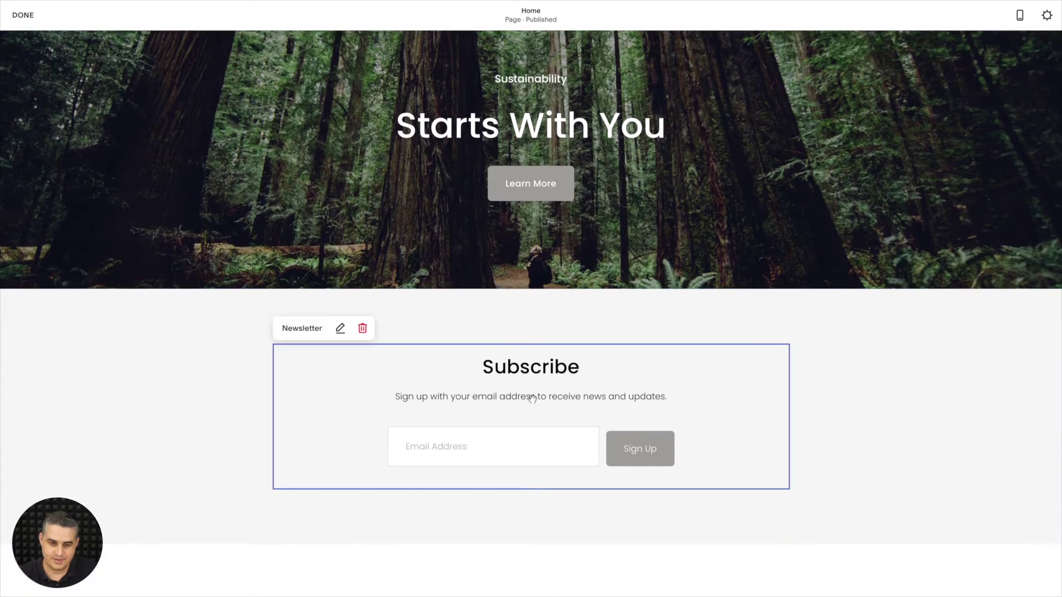
pyautogui.click(340, 328)
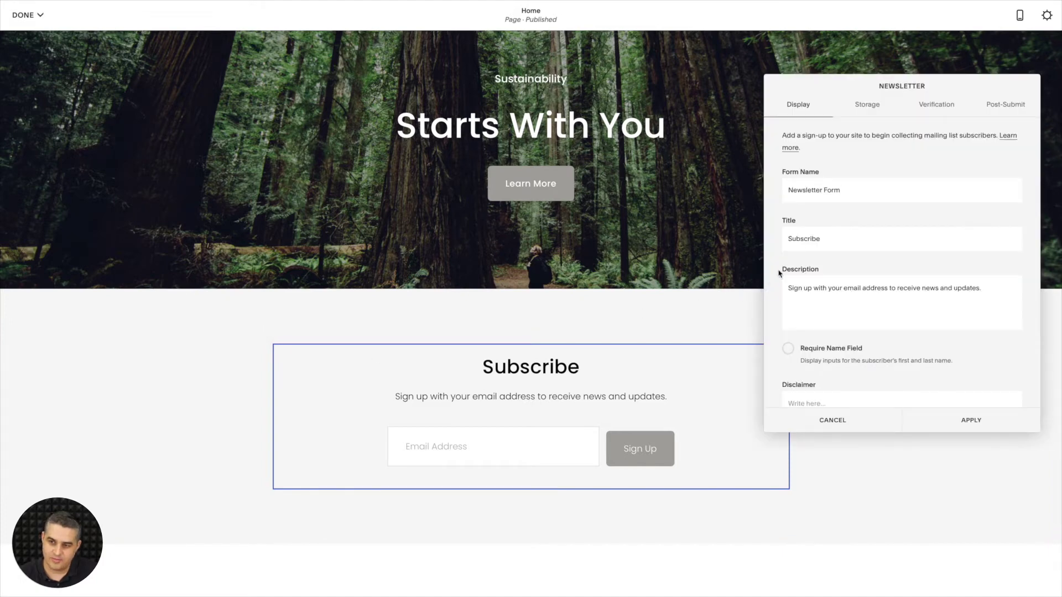
pyautogui.click(866, 108)
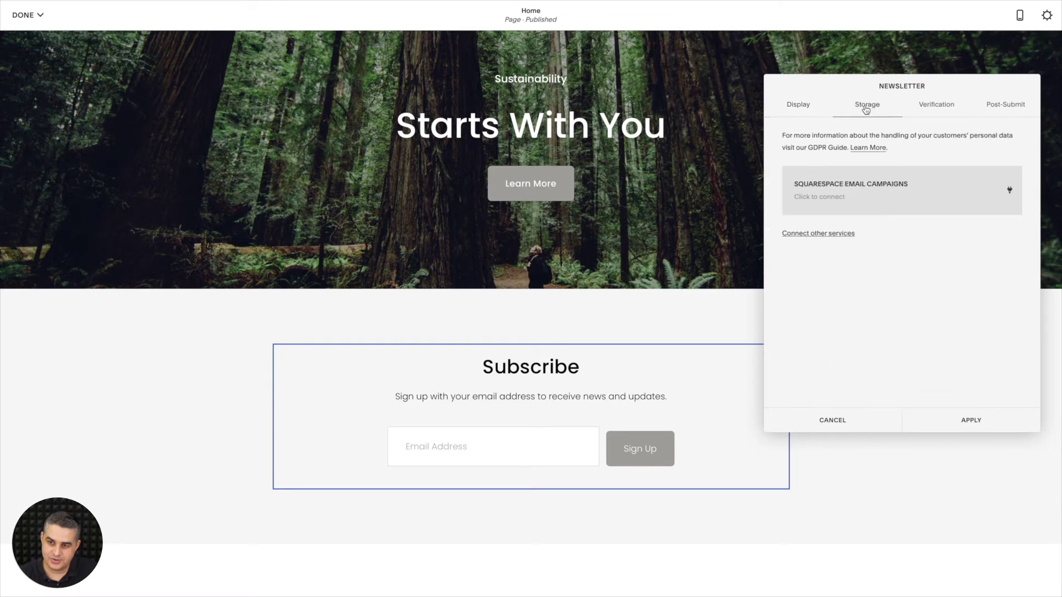
# Connect Google Drive as sign-up storage with a spreadsheet named MailerLite and apply
pyautogui.click(815, 235)
pyautogui.scroll(-1, 891, 286)
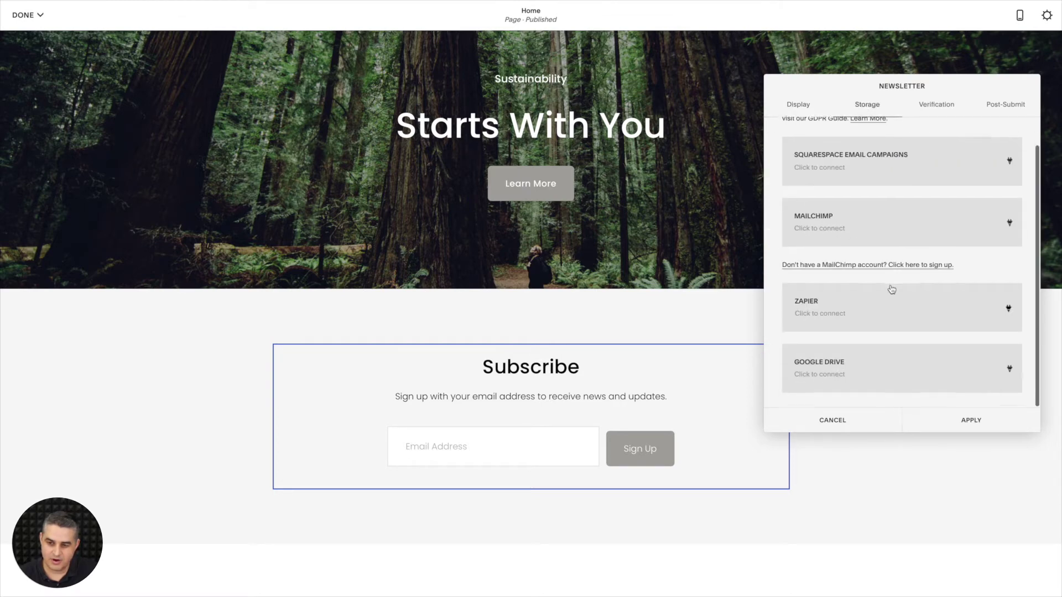
pyautogui.click(890, 370)
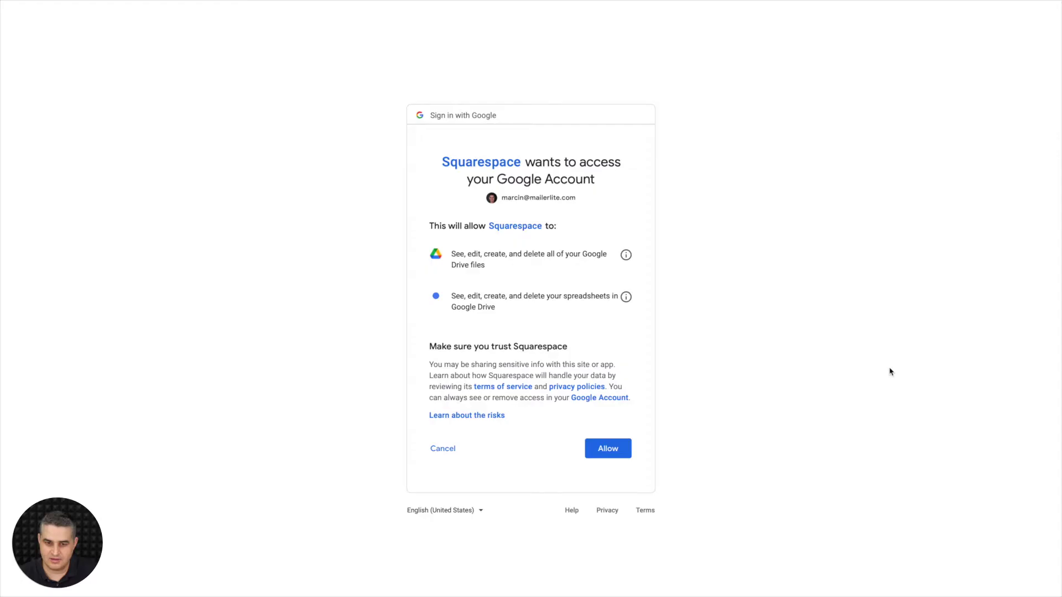
pyautogui.click(606, 447)
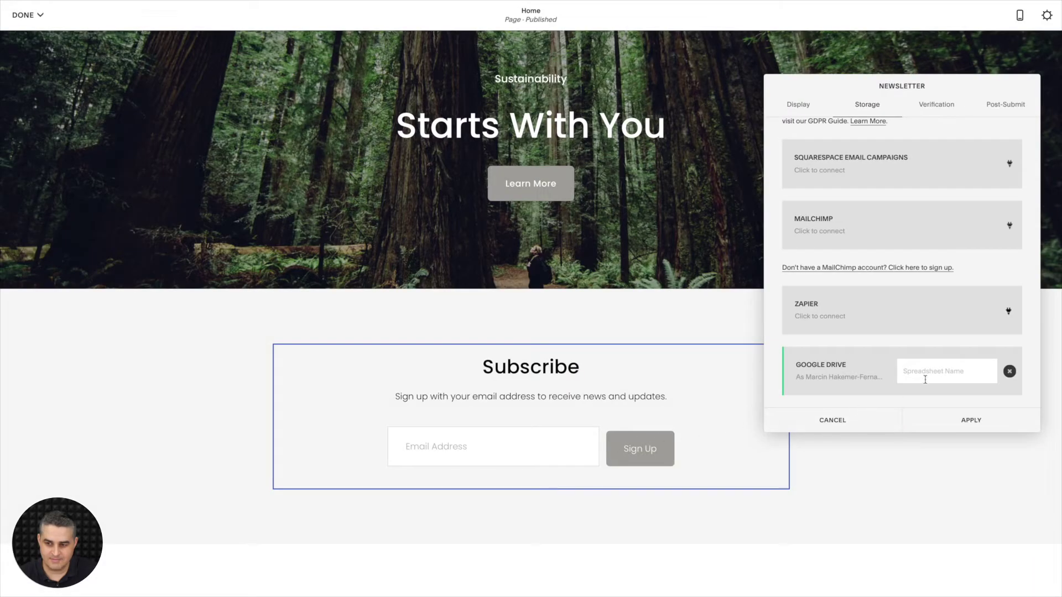
pyautogui.click(933, 375)
pyautogui.write('MailerLite')
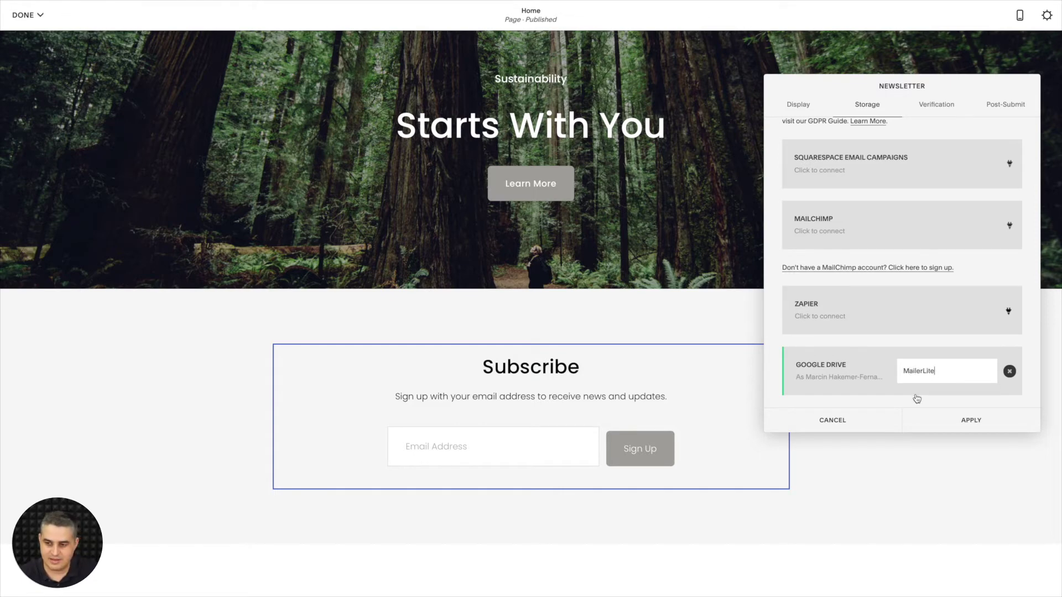
pyautogui.click(948, 421)
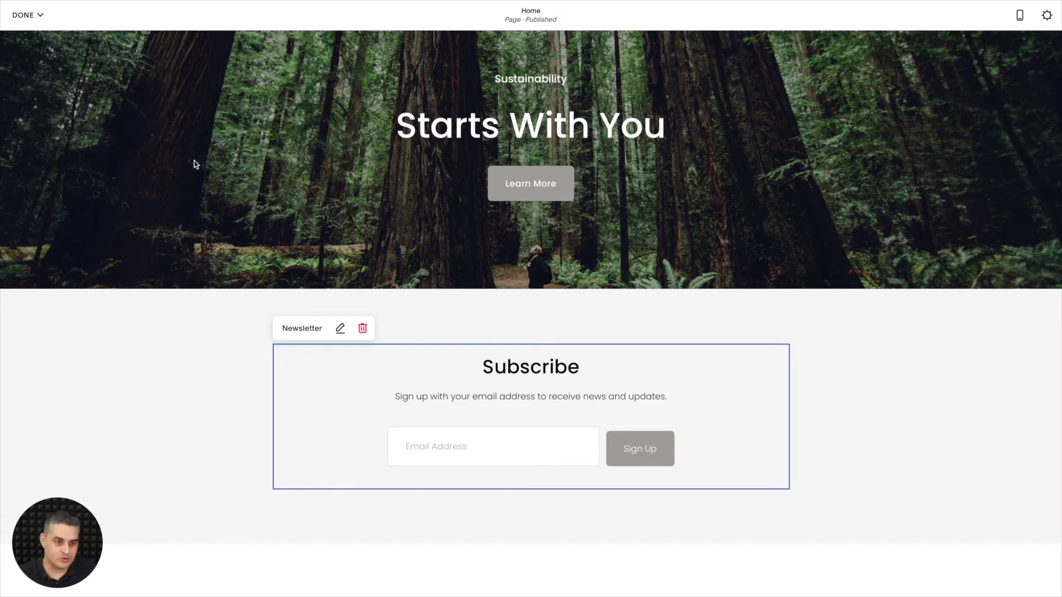
# Save the Home page edits and return to the main Settings list
pyautogui.click(34, 21)
pyautogui.click(29, 36)
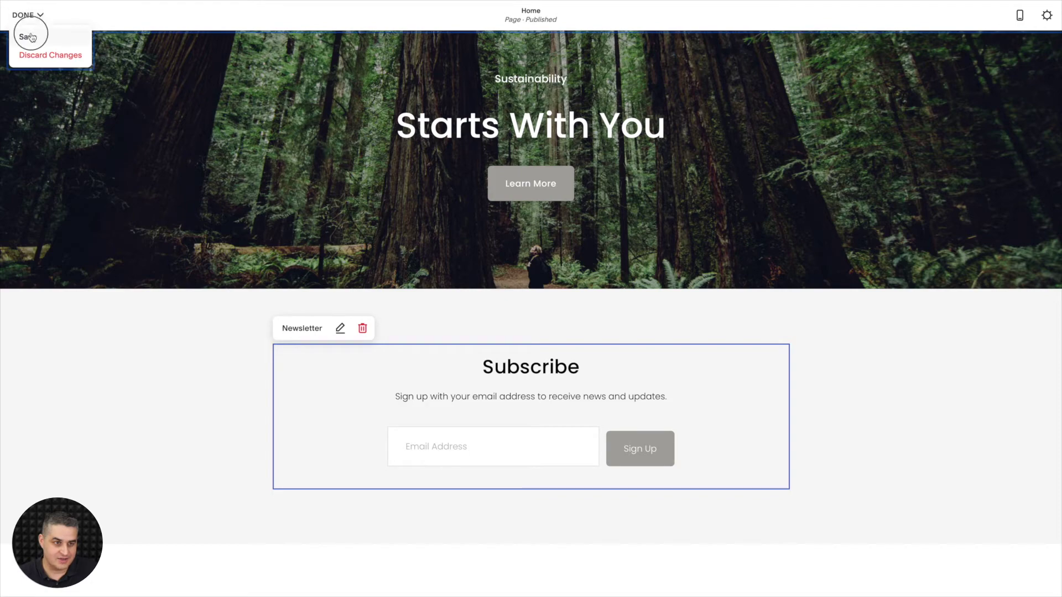
pyautogui.click(32, 26)
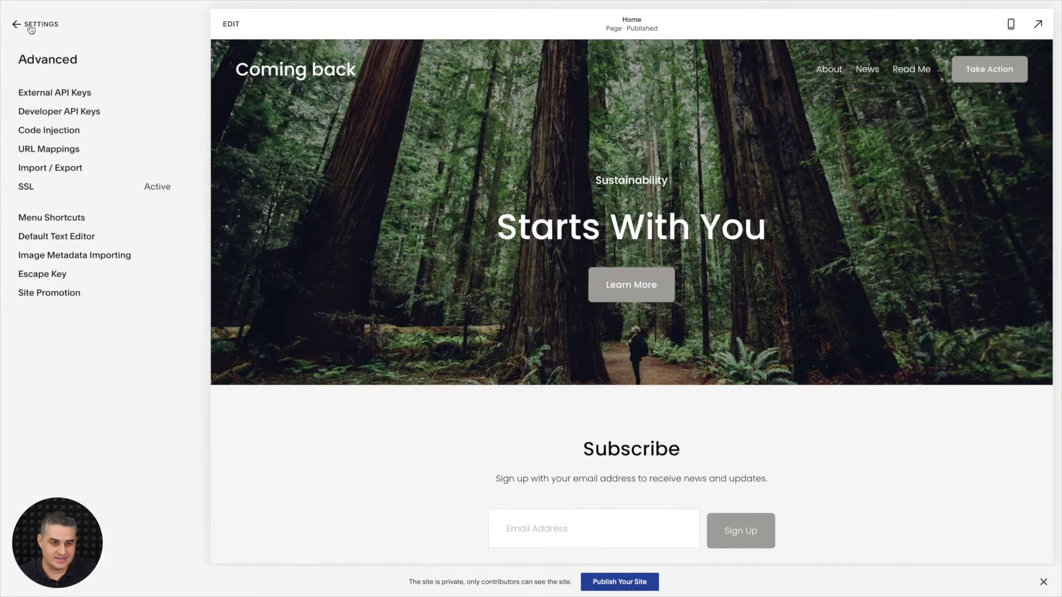
pyautogui.click(31, 25)
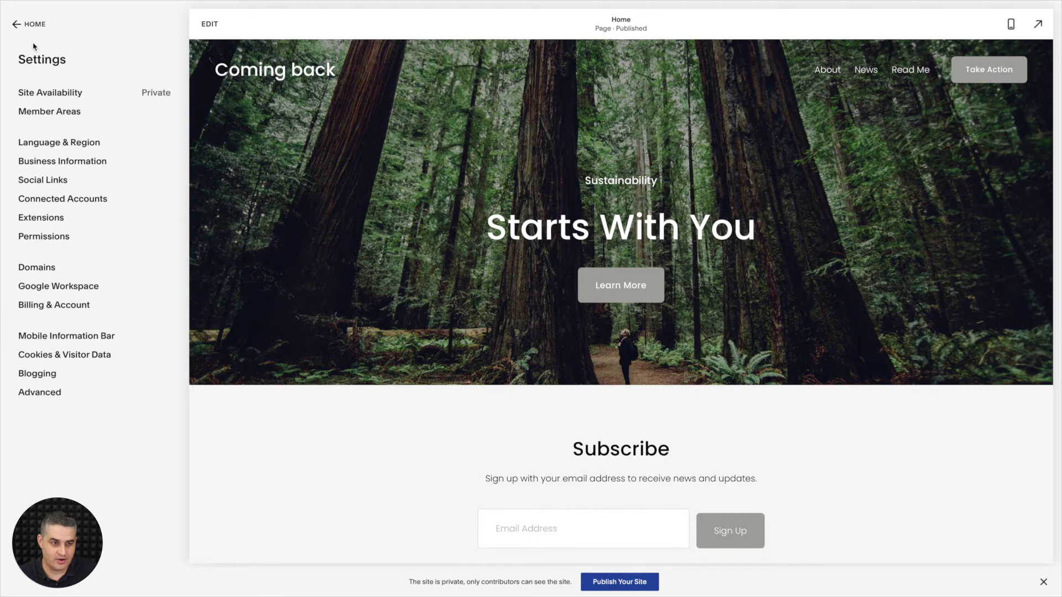
# Set Site Availability to Public and save
pyautogui.click(55, 93)
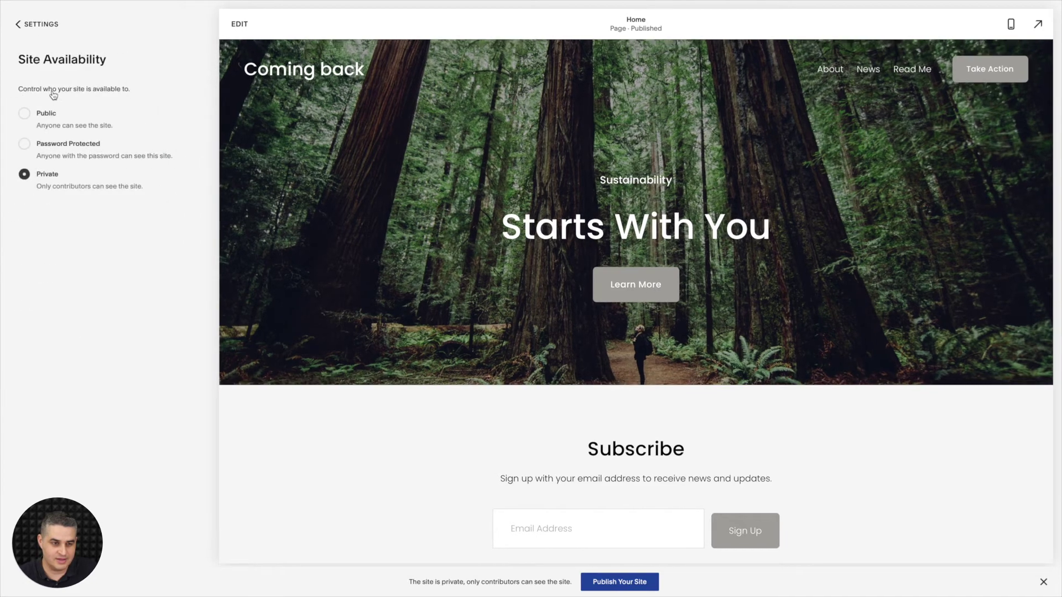
pyautogui.click(25, 114)
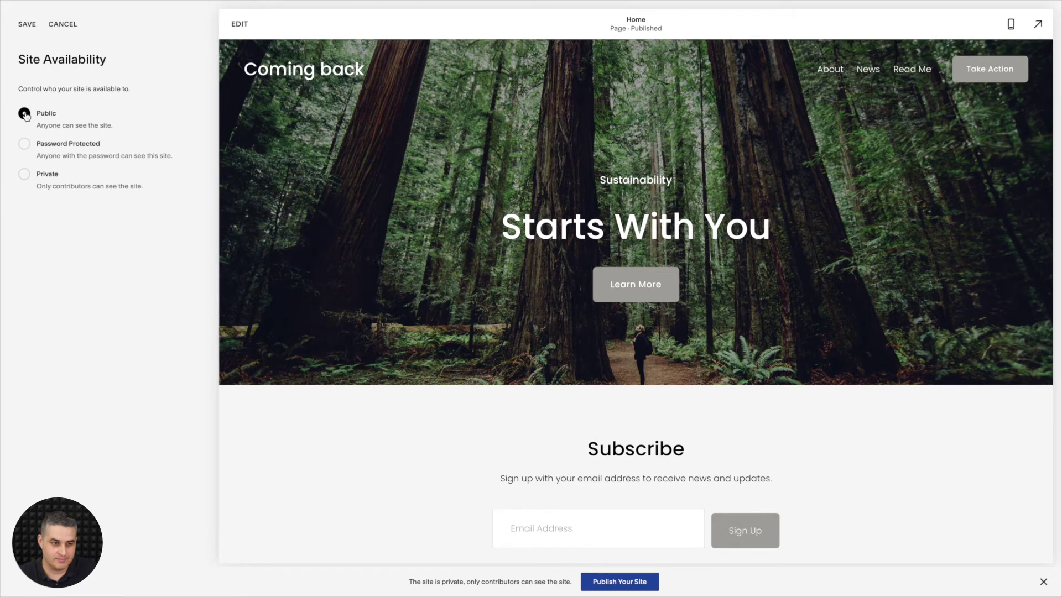
pyautogui.click(27, 26)
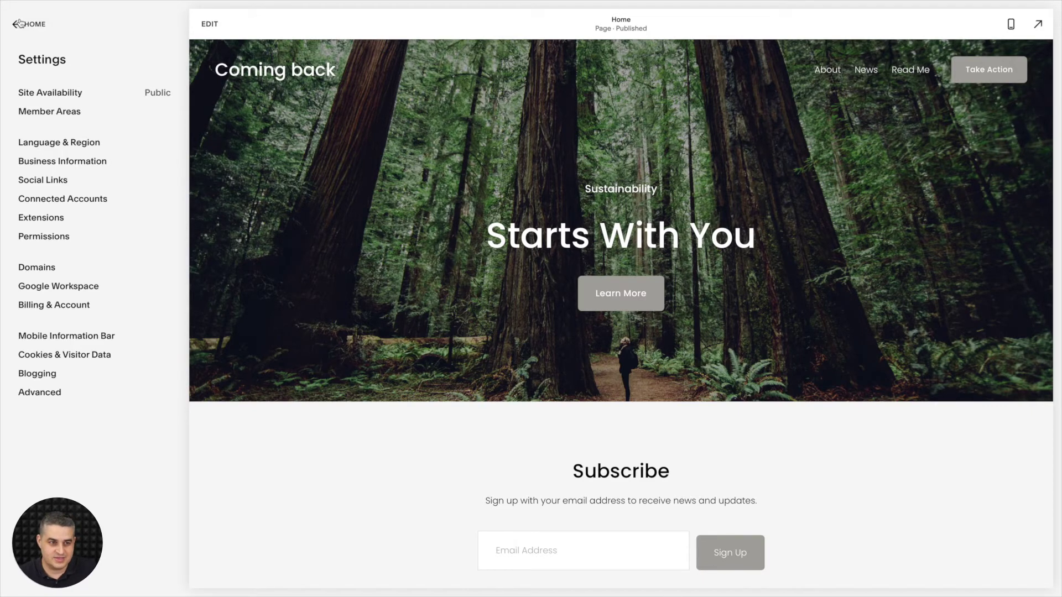
# Go back to the Home dashboard menu and open Marketing
pyautogui.click(33, 28)
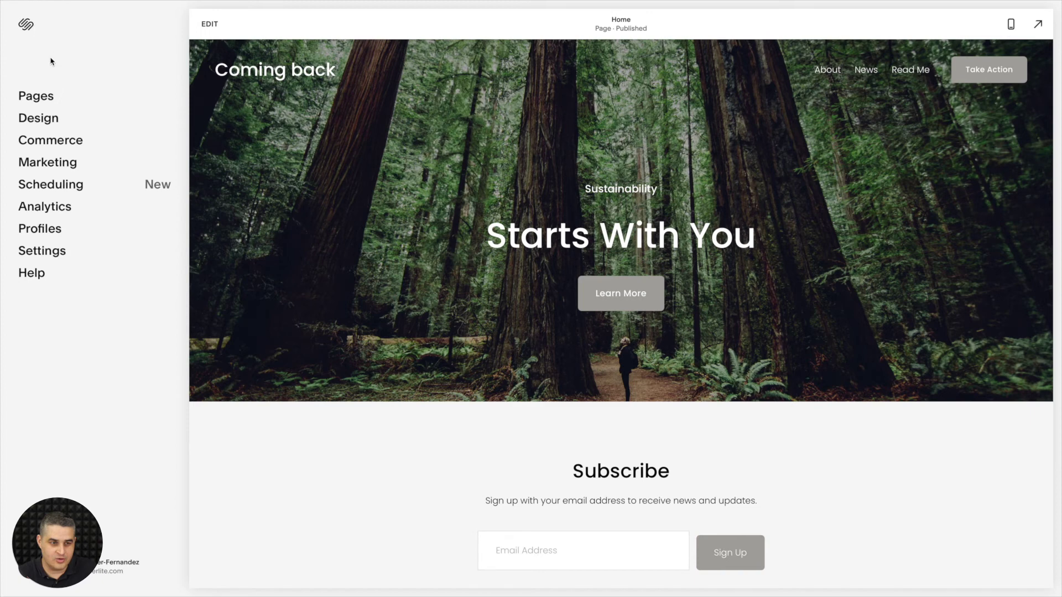
pyautogui.click(50, 166)
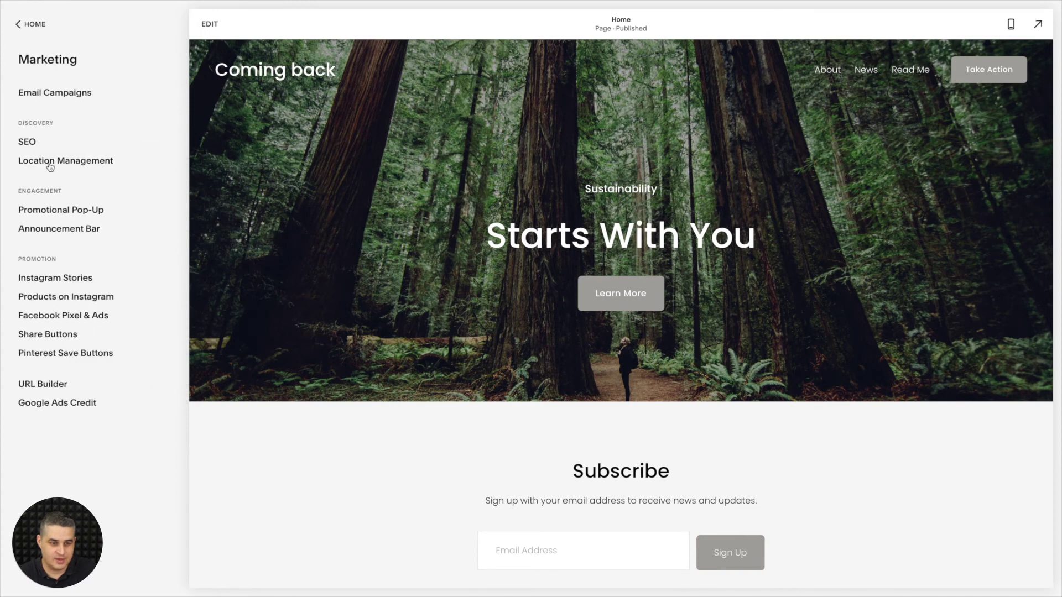